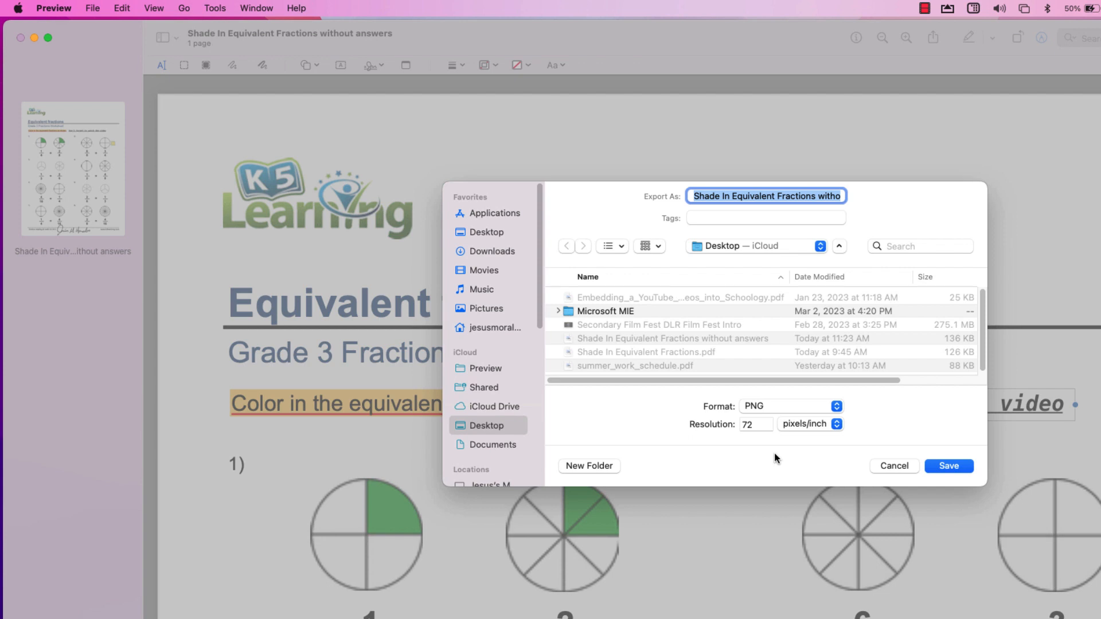
Export the worksheet as a PNG to the Desktop at a resolution of 100 pixels/inch
double_click(755, 425)
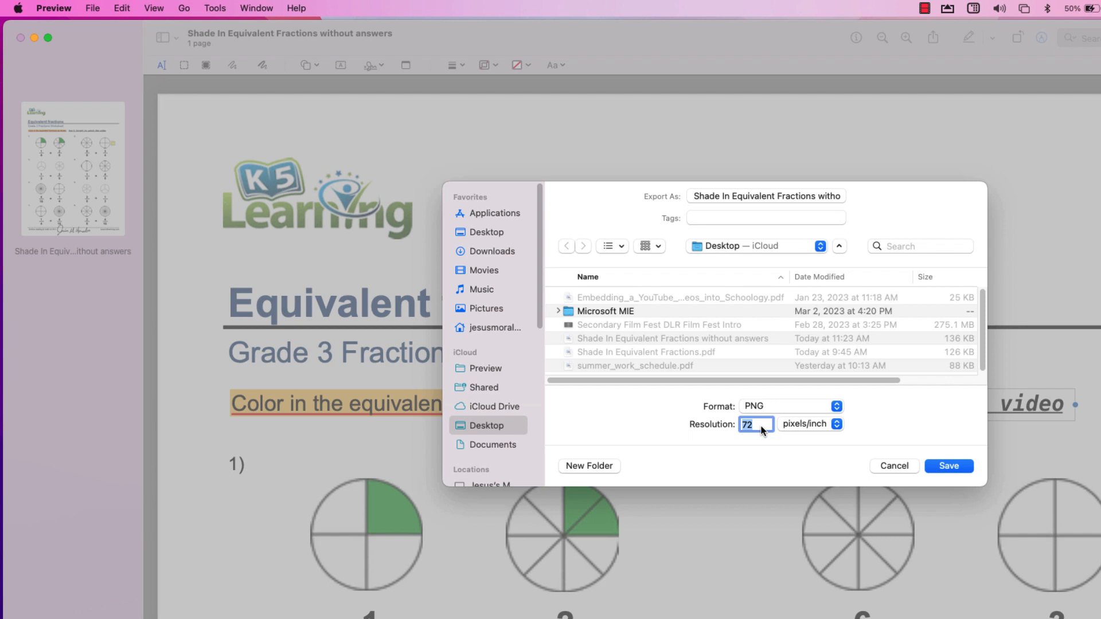
text(100)
click(810, 424)
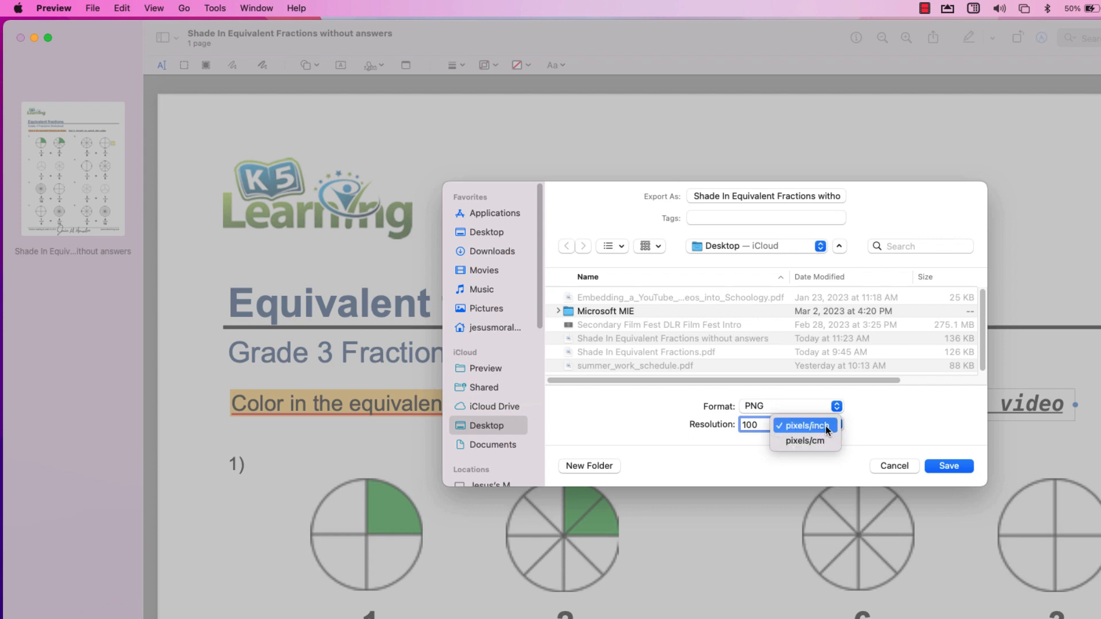
click(825, 427)
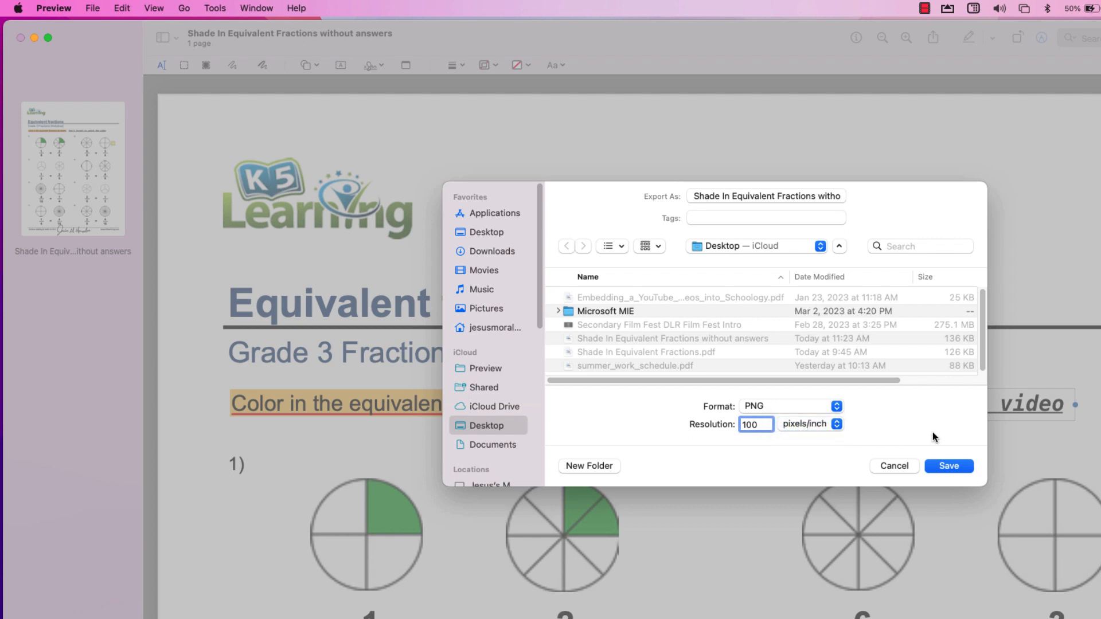
click(947, 466)
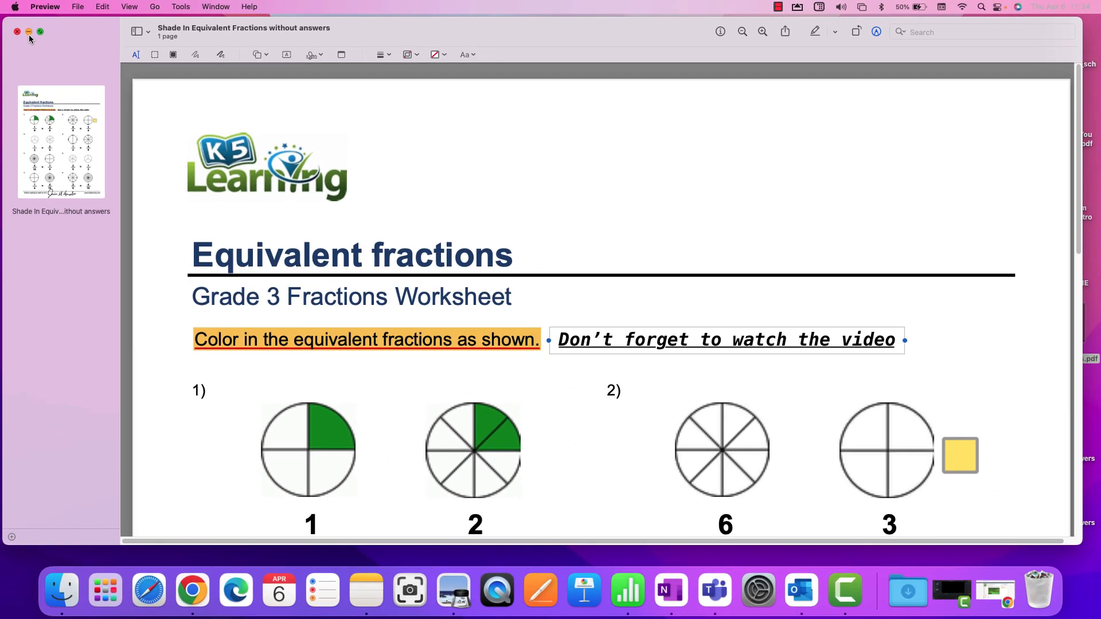
Minimize the PDF, line up its desktop icon under the original worksheet, and open the exported PNG in a widened window
click(29, 32)
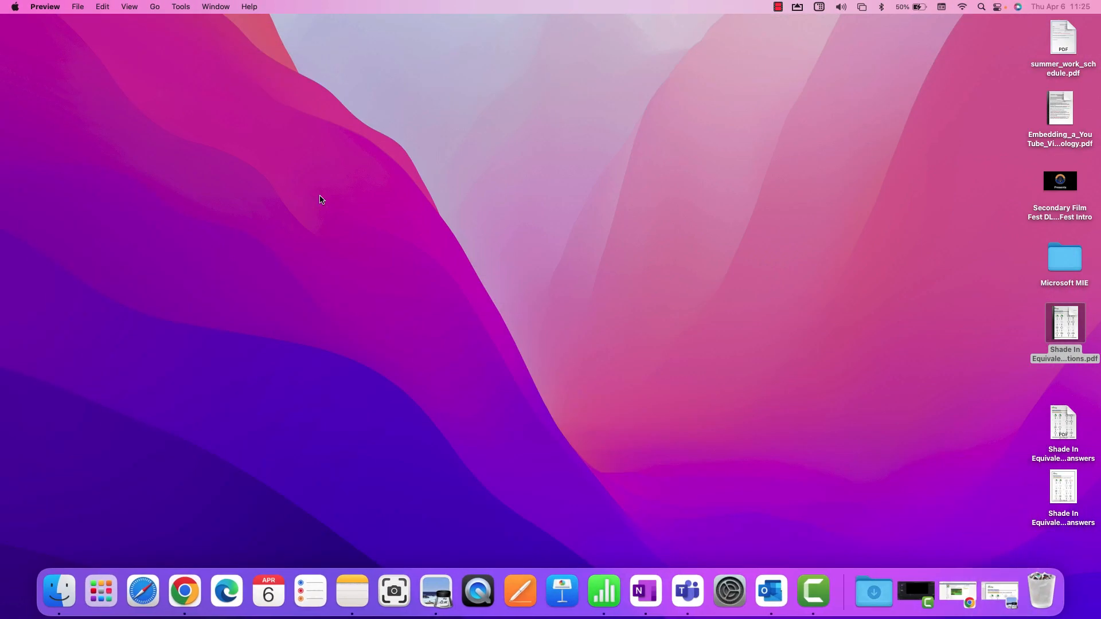
drag(1064, 428, 1062, 393)
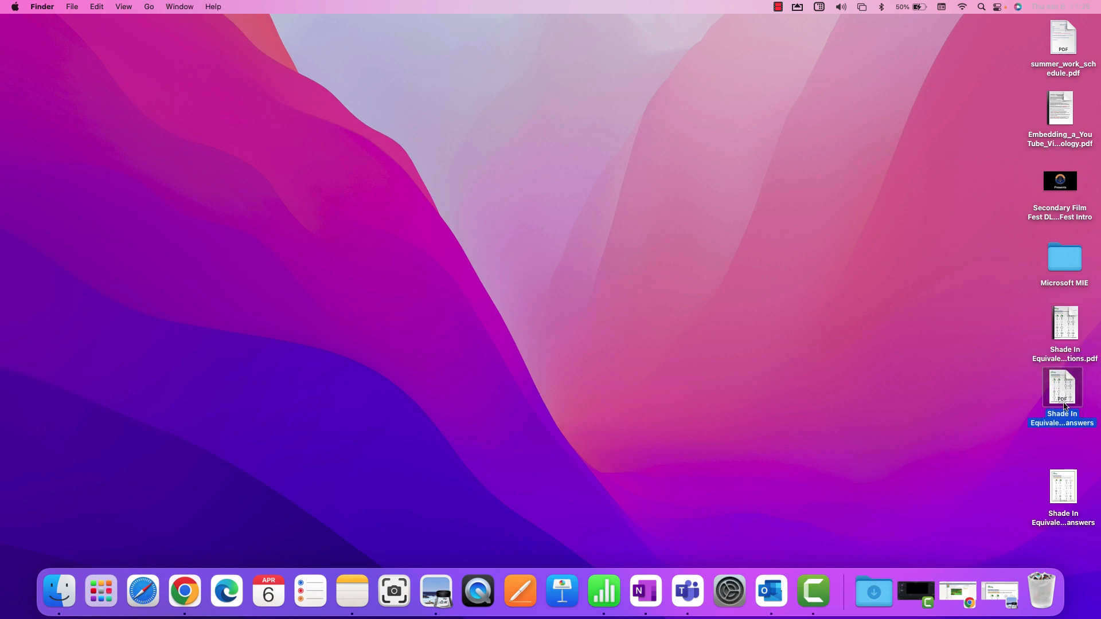
click(1060, 465)
double_click(1064, 485)
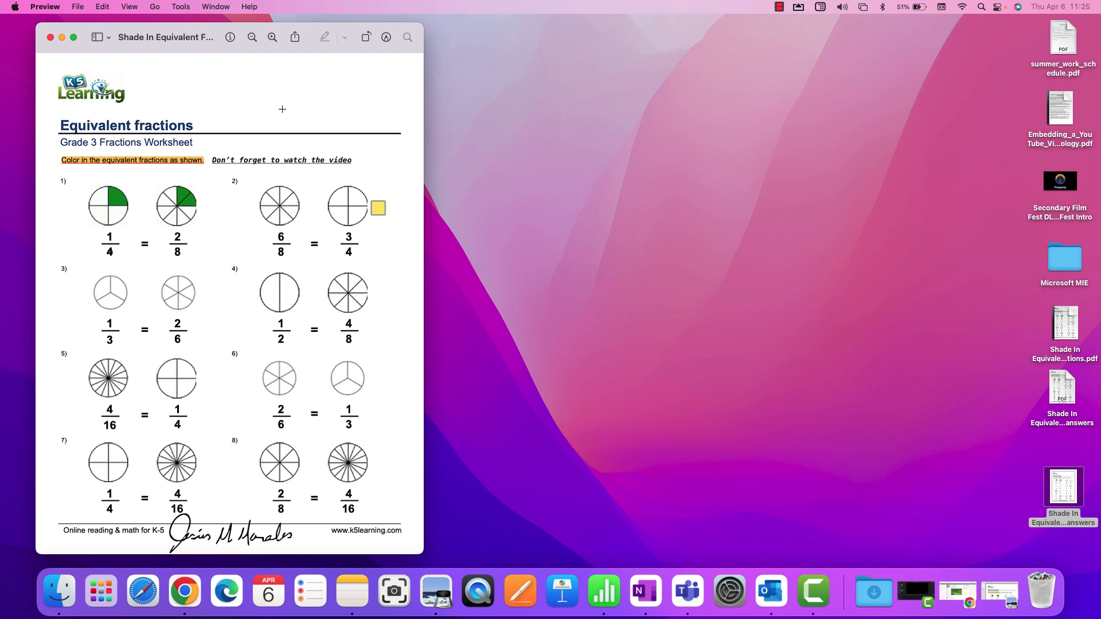
drag(420, 169, 1043, 231)
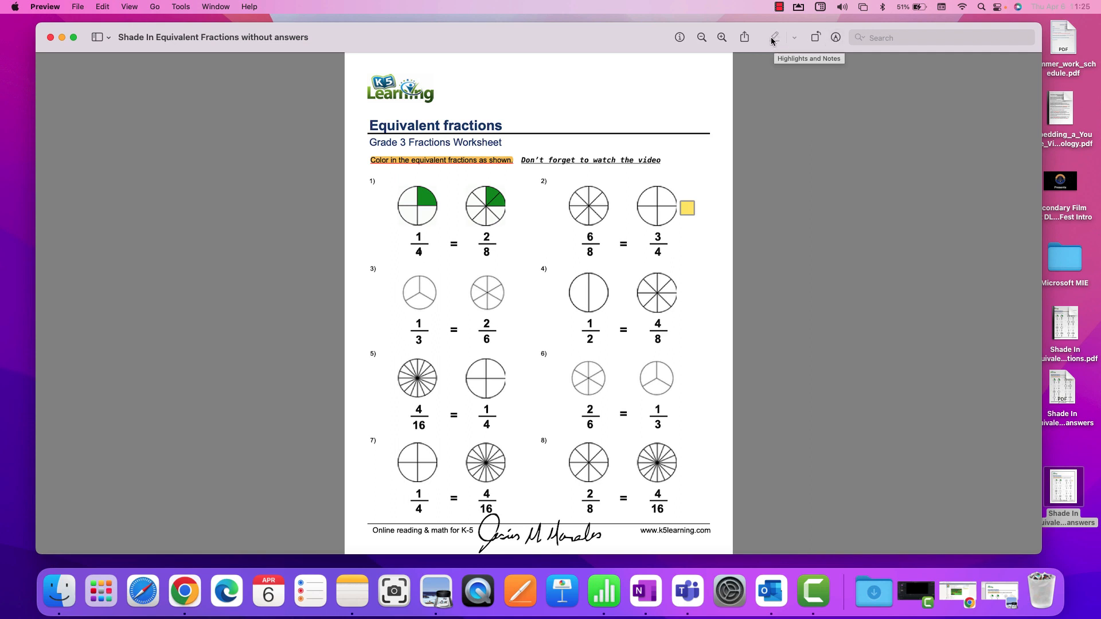
Show the markup tools and draw a freehand loop around problem 1 on the worksheet image
click(836, 38)
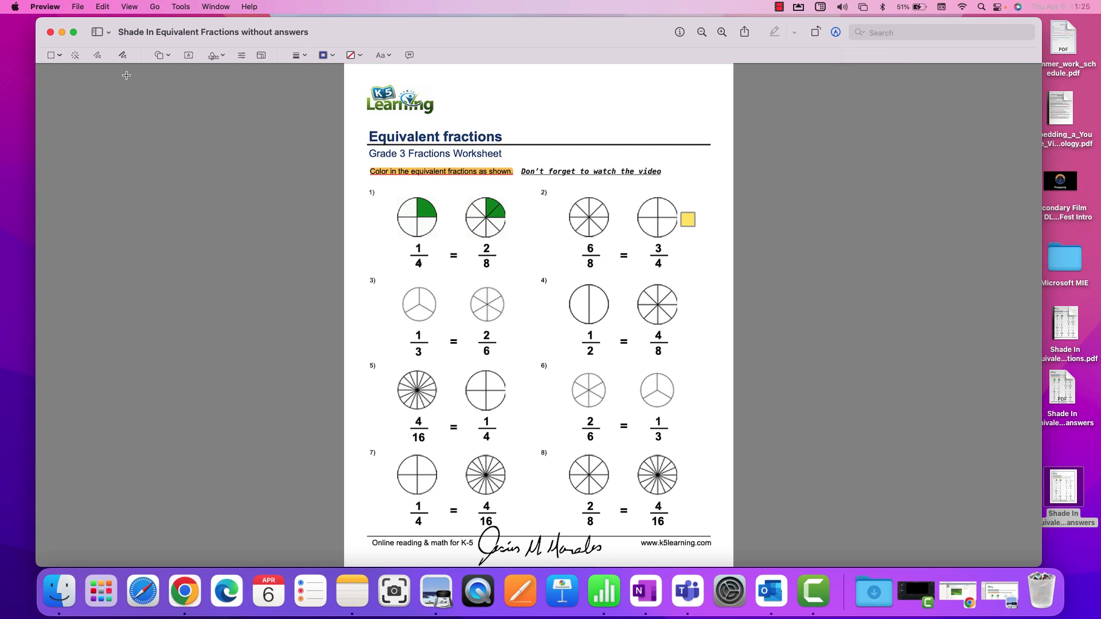
click(122, 55)
mouse_move(447, 191)
mouse_down()
mouse_move(374, 191)
mouse_move(379, 269)
mouse_move(517, 283)
mouse_move(490, 191)
mouse_move(437, 186)
mouse_up()
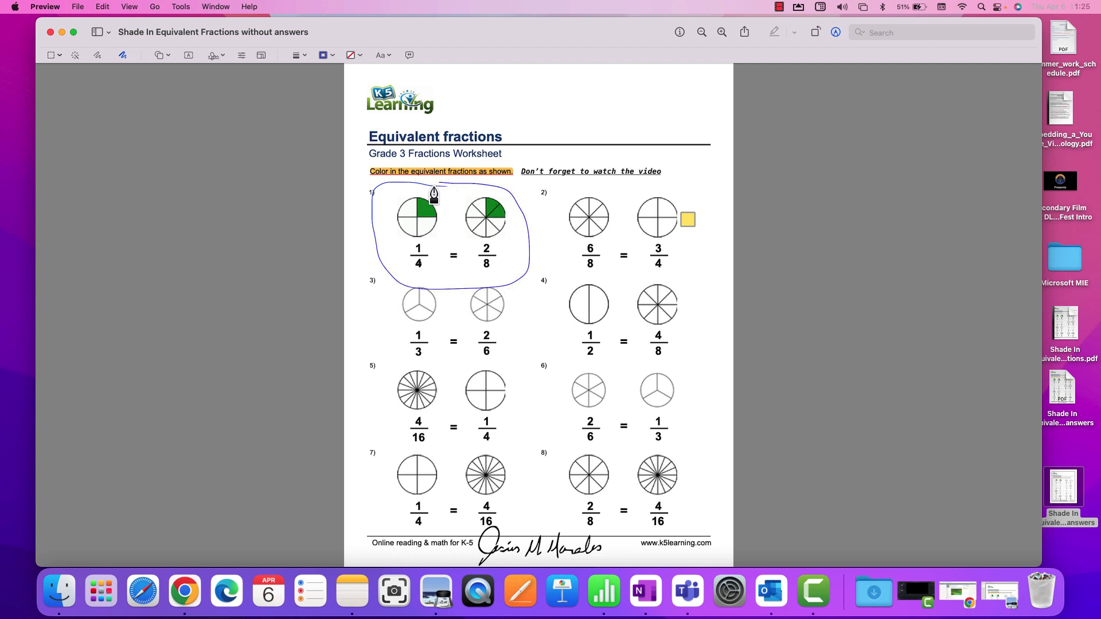
Add a text box reading "adkfgjasd;flkjasdf" and insert the saved signature on the worksheet image
click(186, 57)
text(adkfgjasd;flkjasdf)
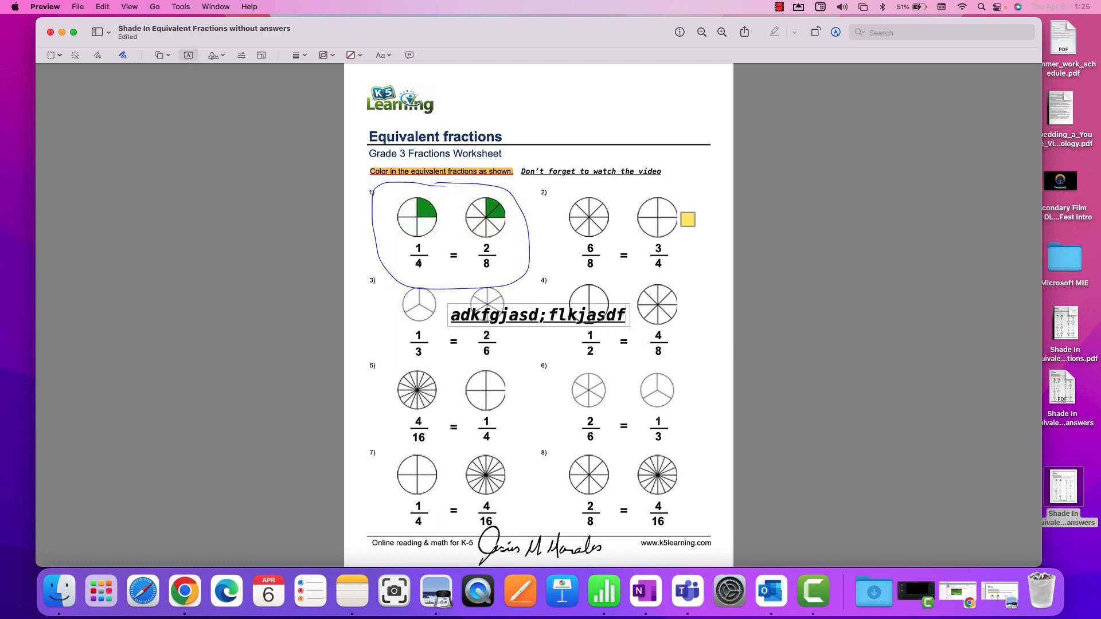
click(216, 57)
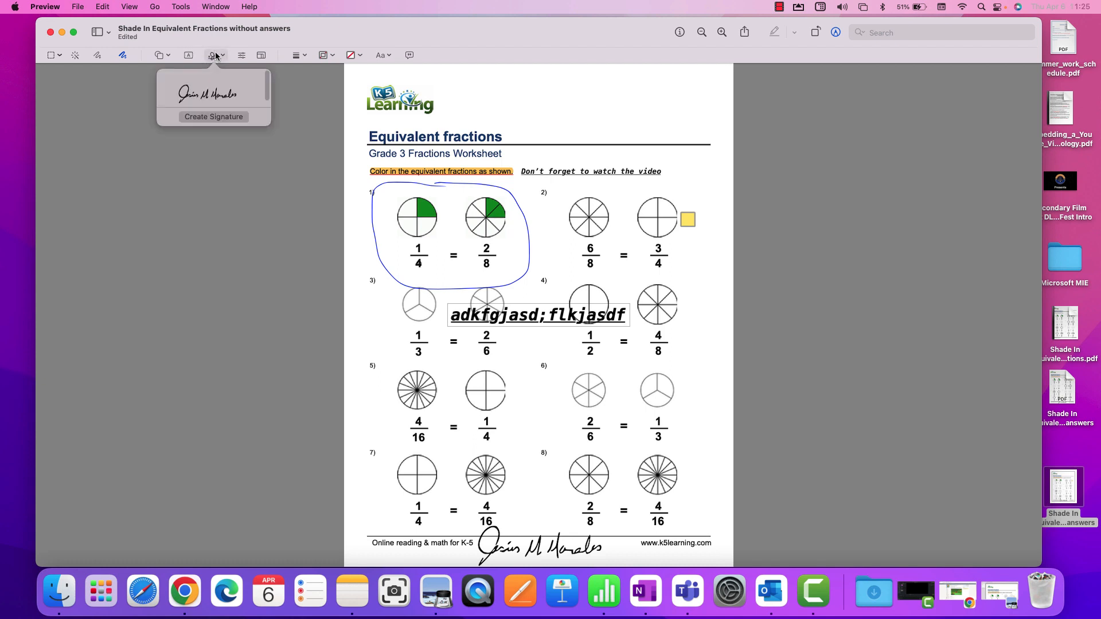
click(221, 92)
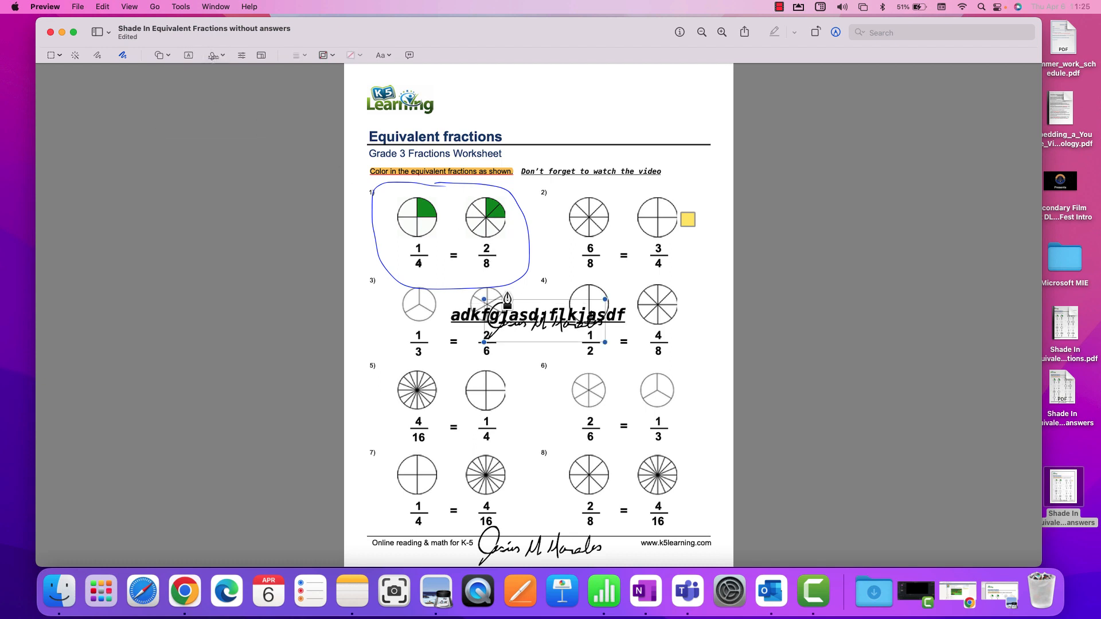
Examine the color adjustment, image size and border color options for the worksheet image, leaving their values as they are
click(241, 55)
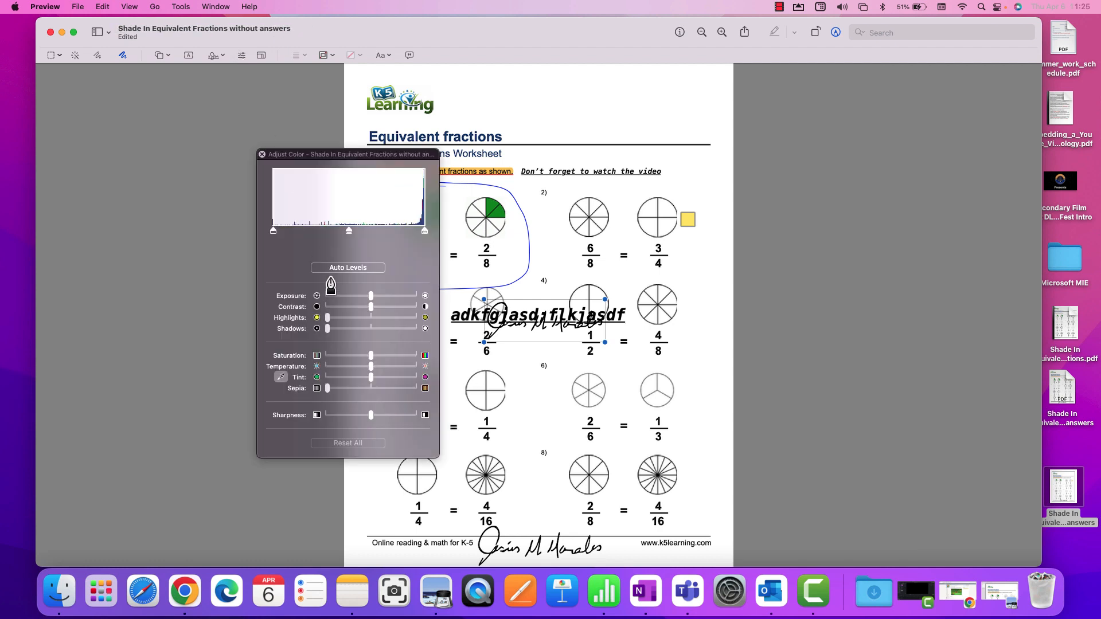
click(262, 154)
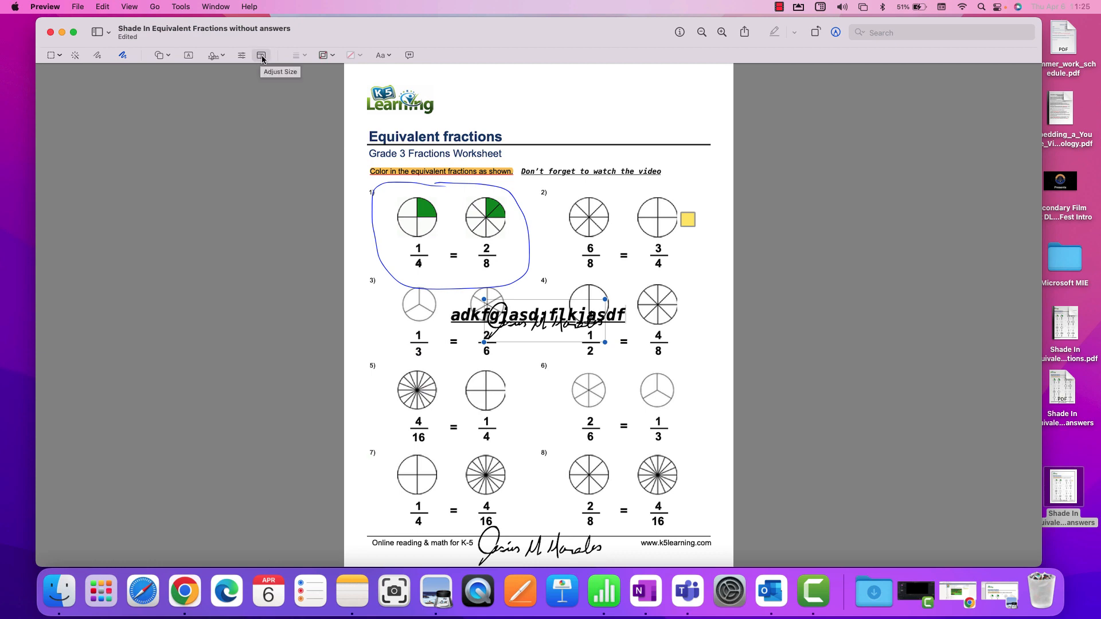
click(261, 57)
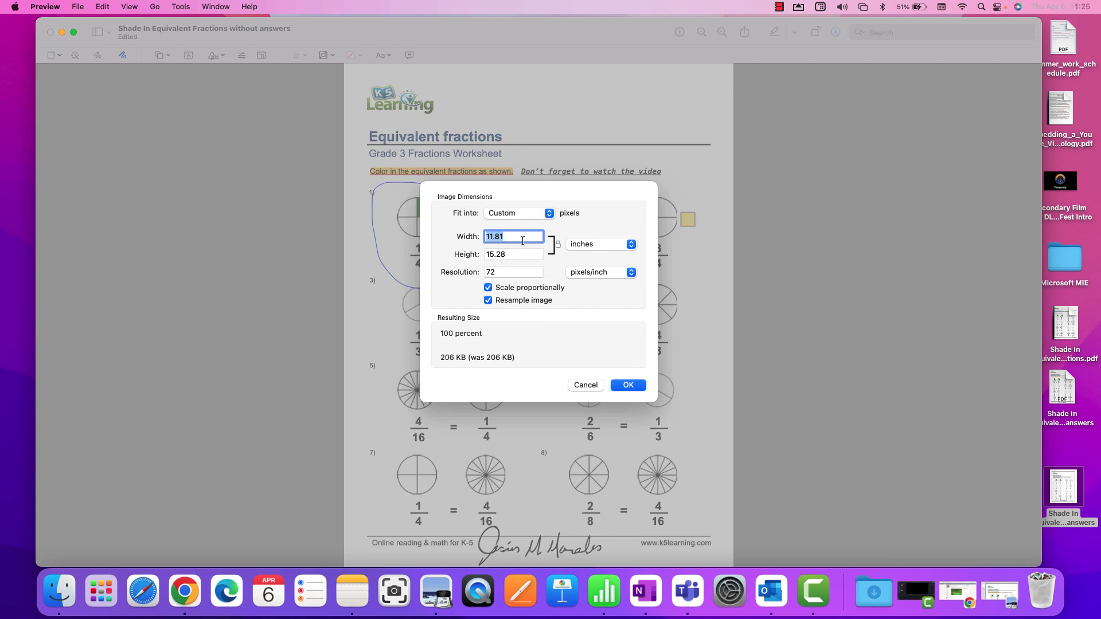
click(627, 386)
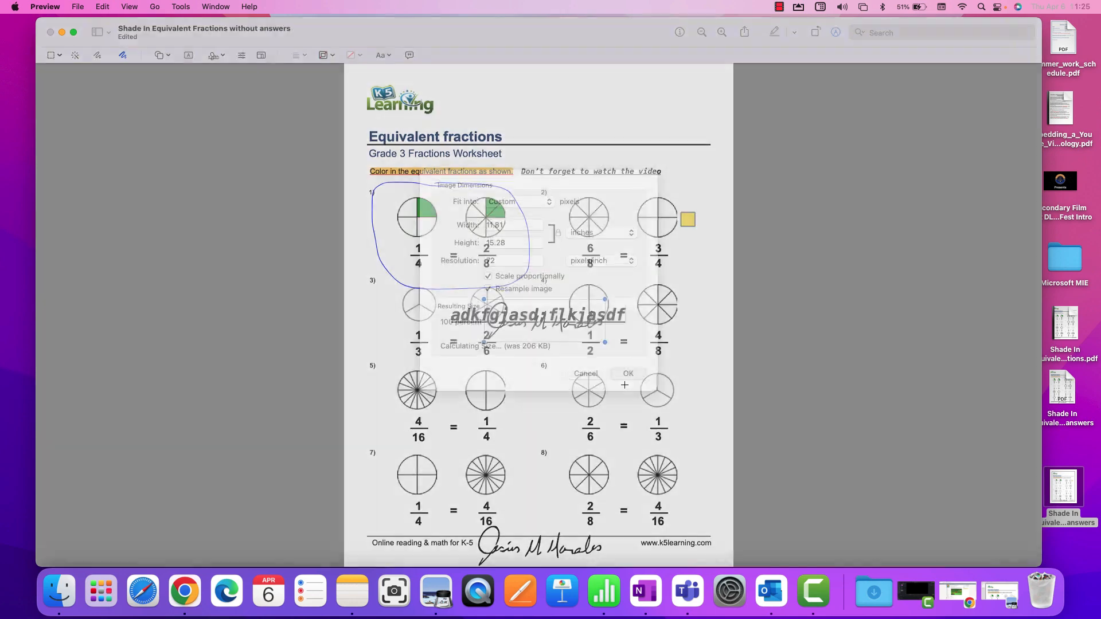
click(323, 55)
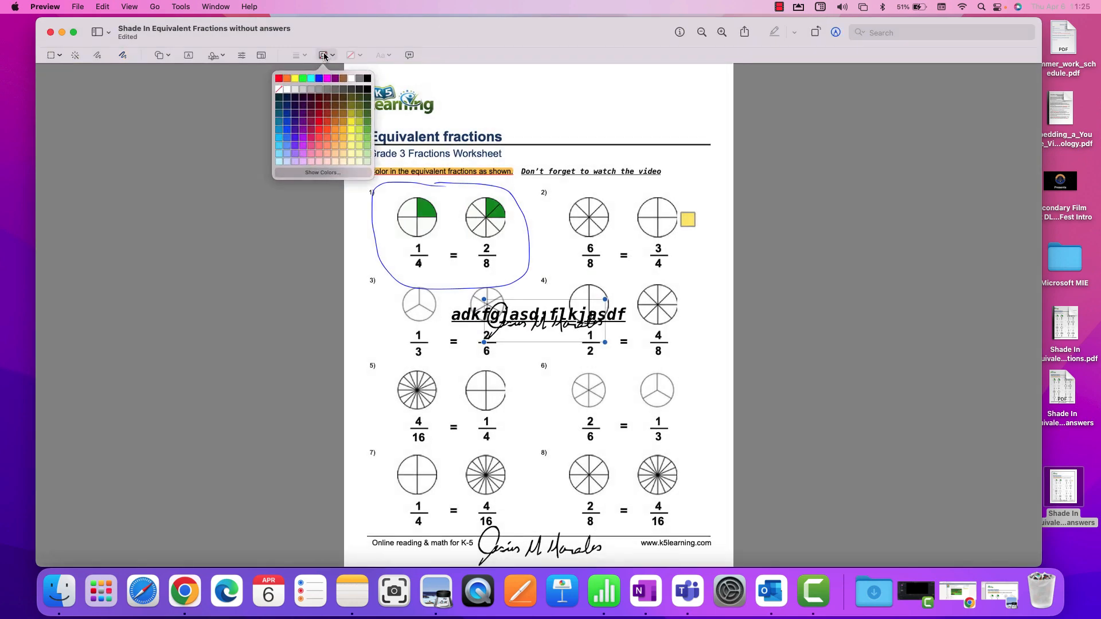
click(324, 56)
click(325, 55)
click(323, 55)
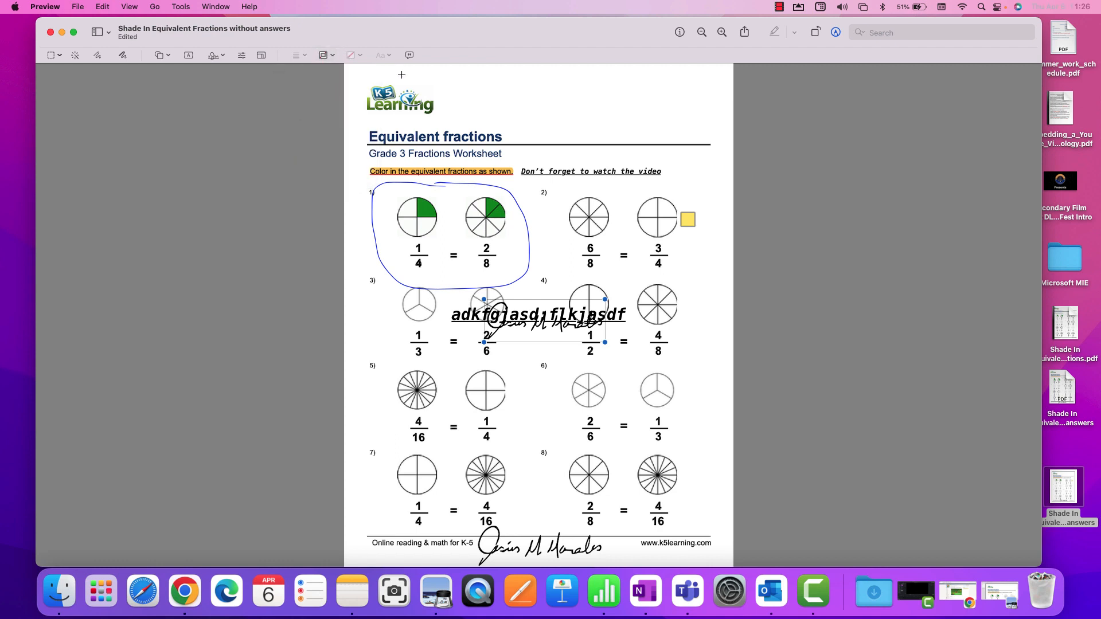
Add the image description "fractions worksheet" to the selected signature
click(409, 56)
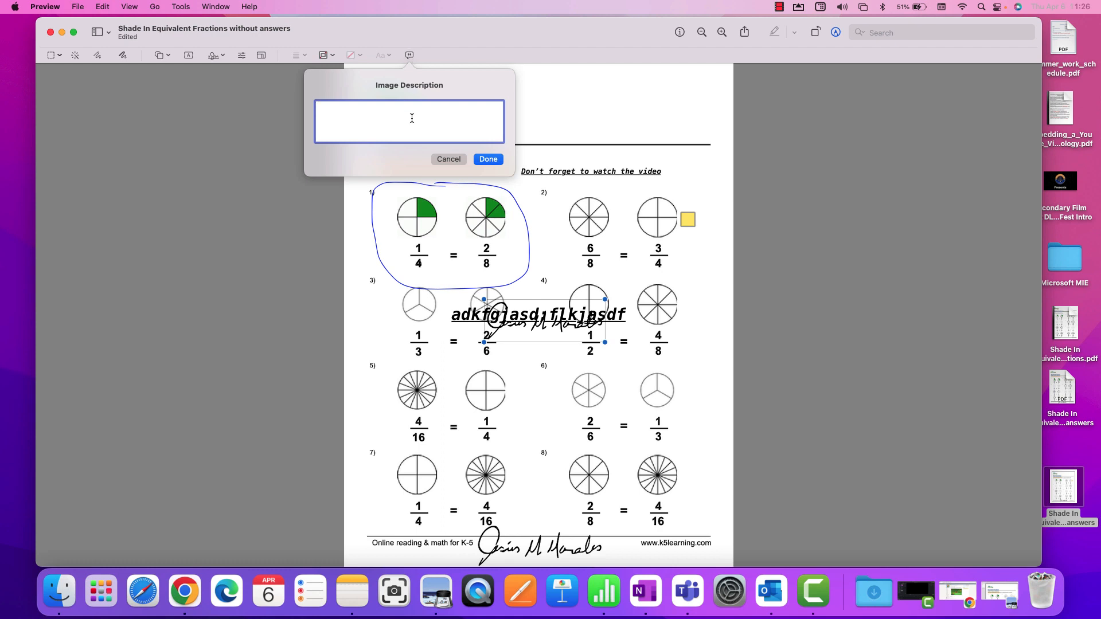
text(fracgtions)
key(BackSpace)
key(BackSpace)
key(BackSpace)
key(BackSpace)
key(BackSpace)
key(BackSpace)
text(tions worksheet)
key(Return)
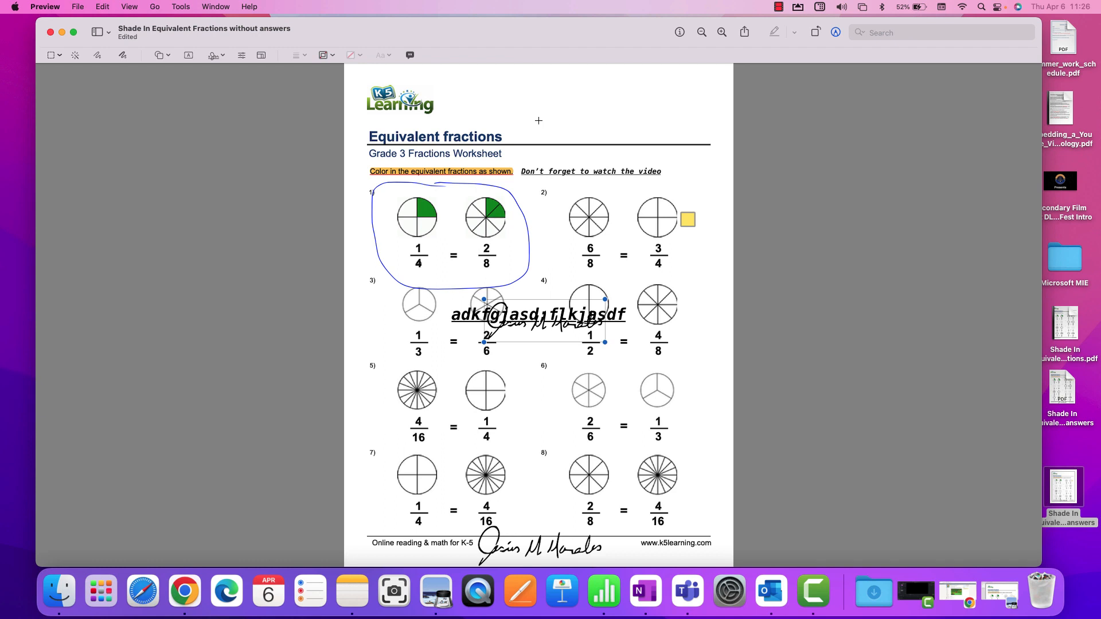
Save and close the marked-up image, and reopen the PDF version of the worksheet without answers
key(super+s)
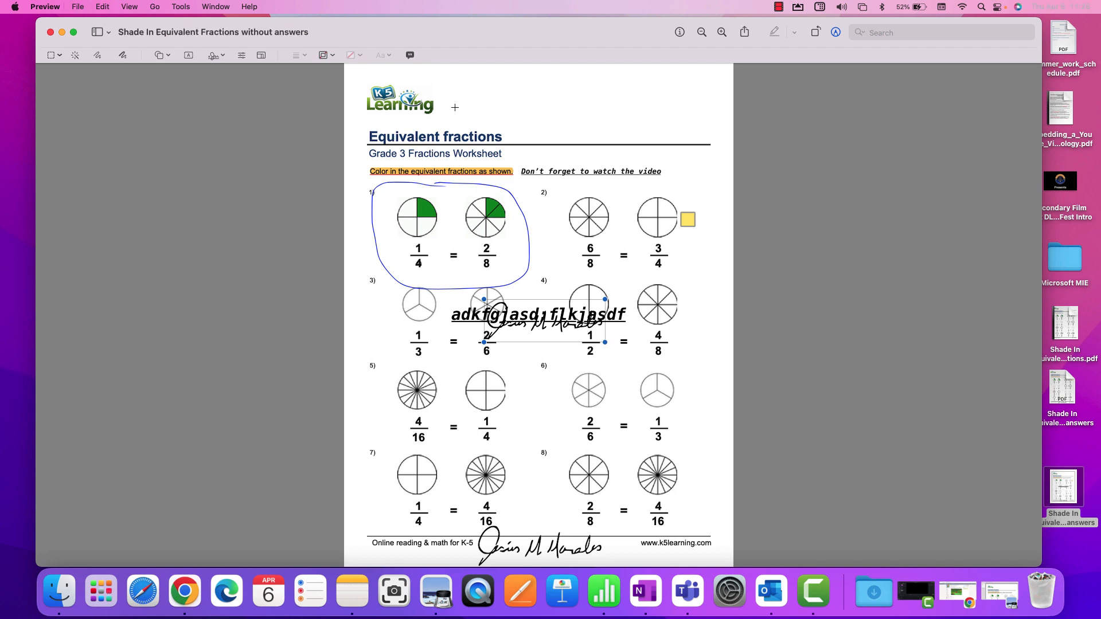
click(50, 32)
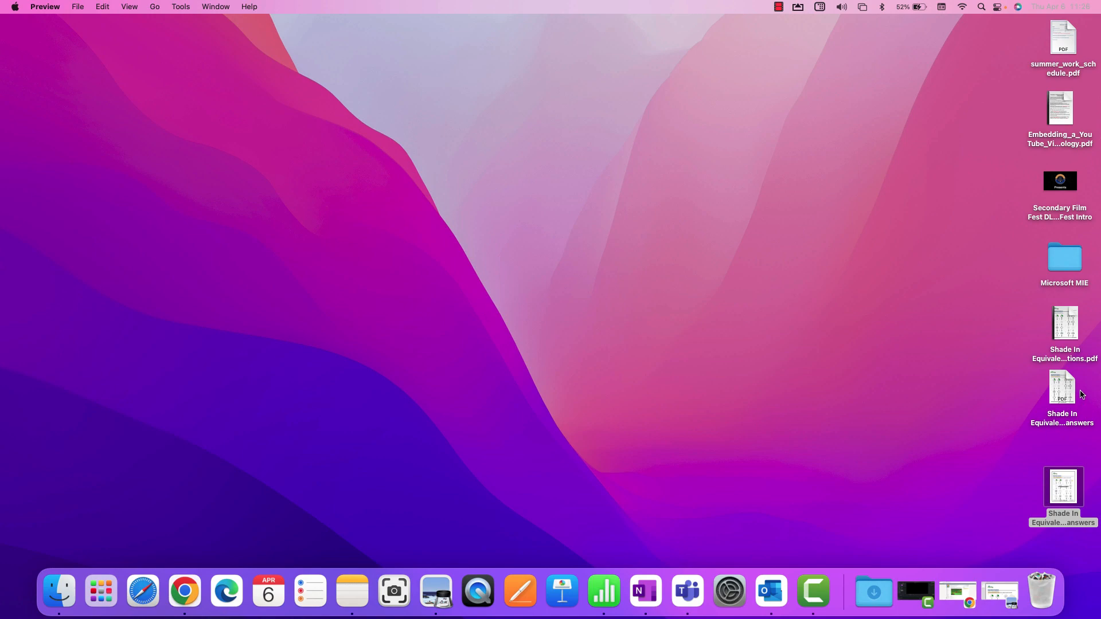
click(1061, 393)
double_click(1061, 392)
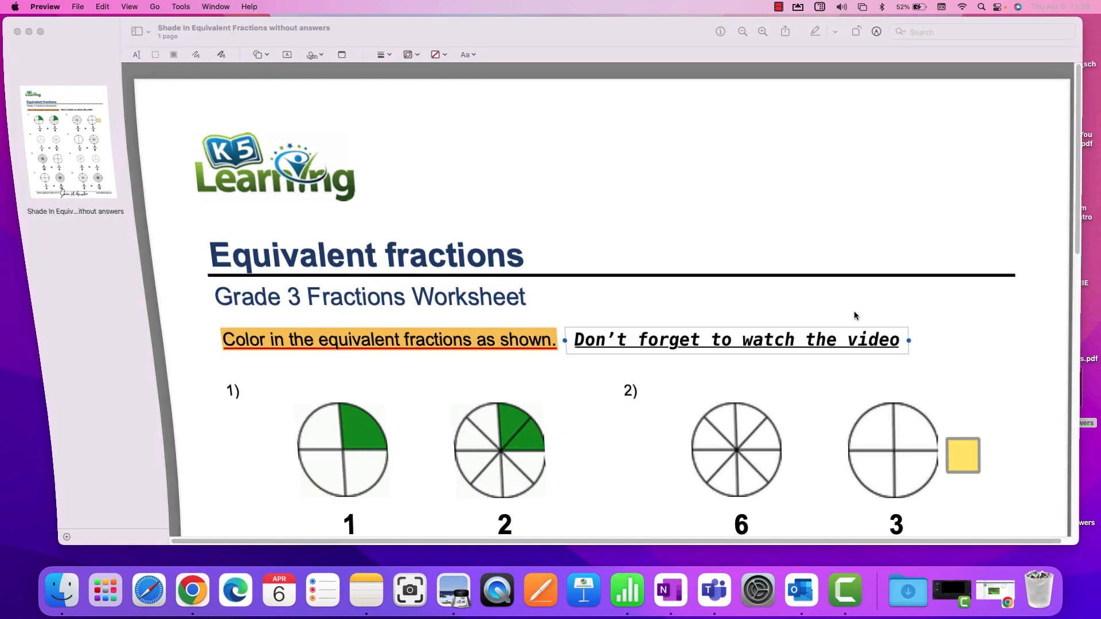
scroll(742, 355, down, 3)
scroll(742, 356, down, 8)
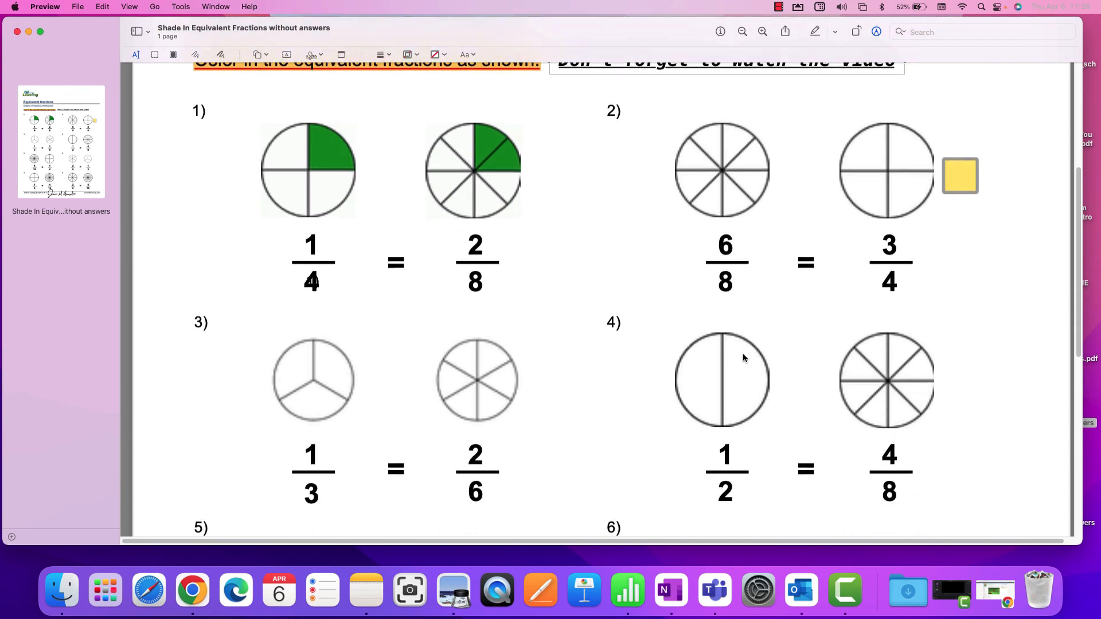
Switch to Schoology in Chrome and start a new assignment in the folder Grade 3 - Unit 11 - Fractions: Equivalency and Comparison
click(995, 598)
click(436, 135)
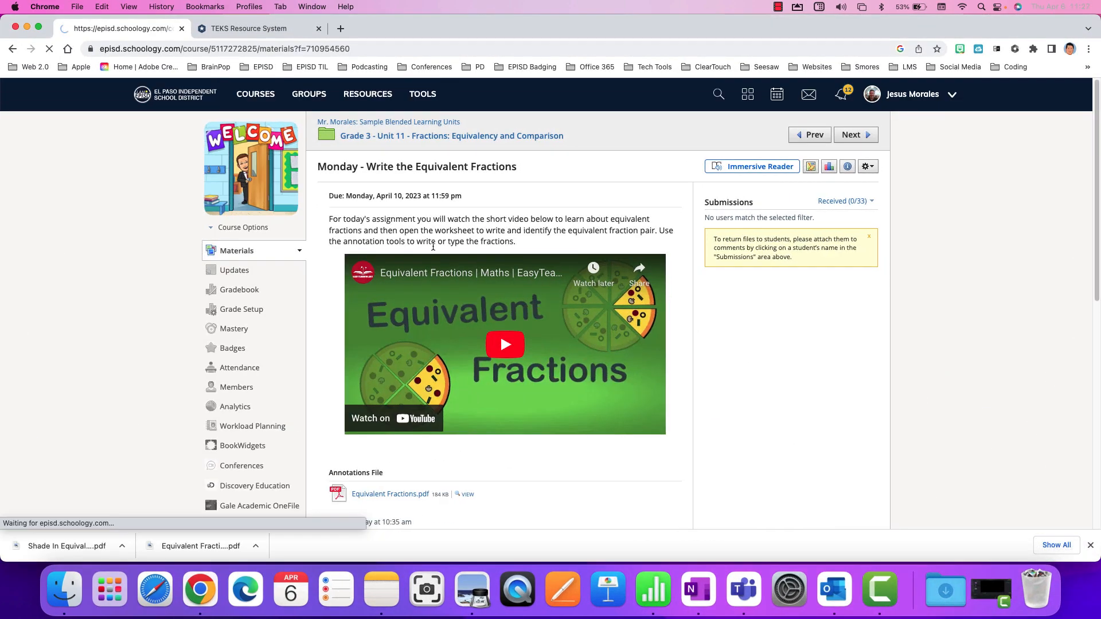
click(374, 230)
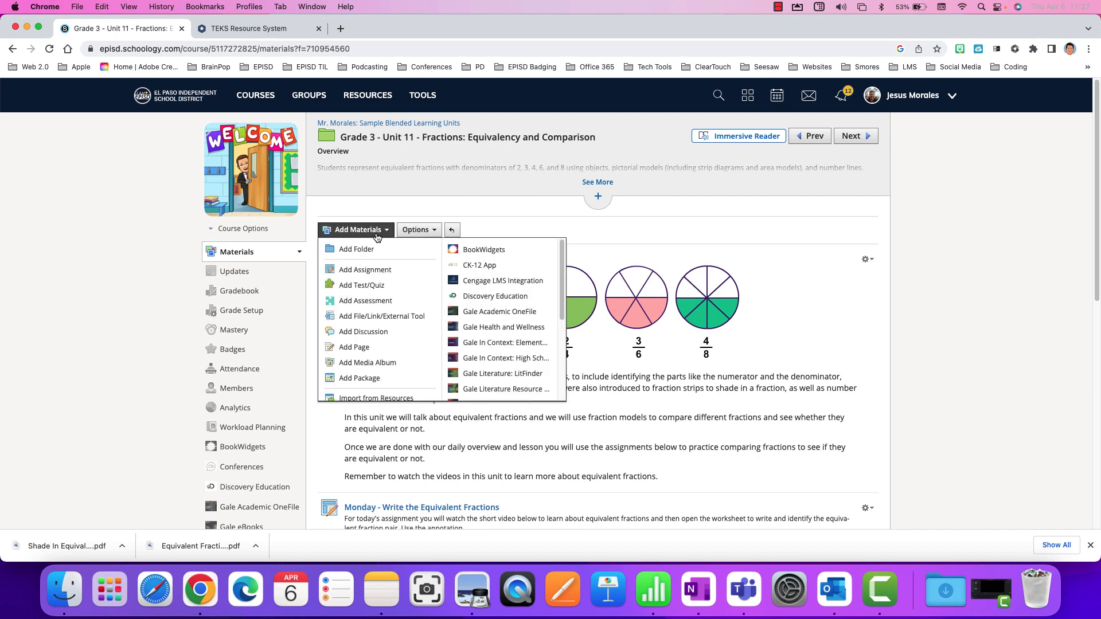
click(373, 270)
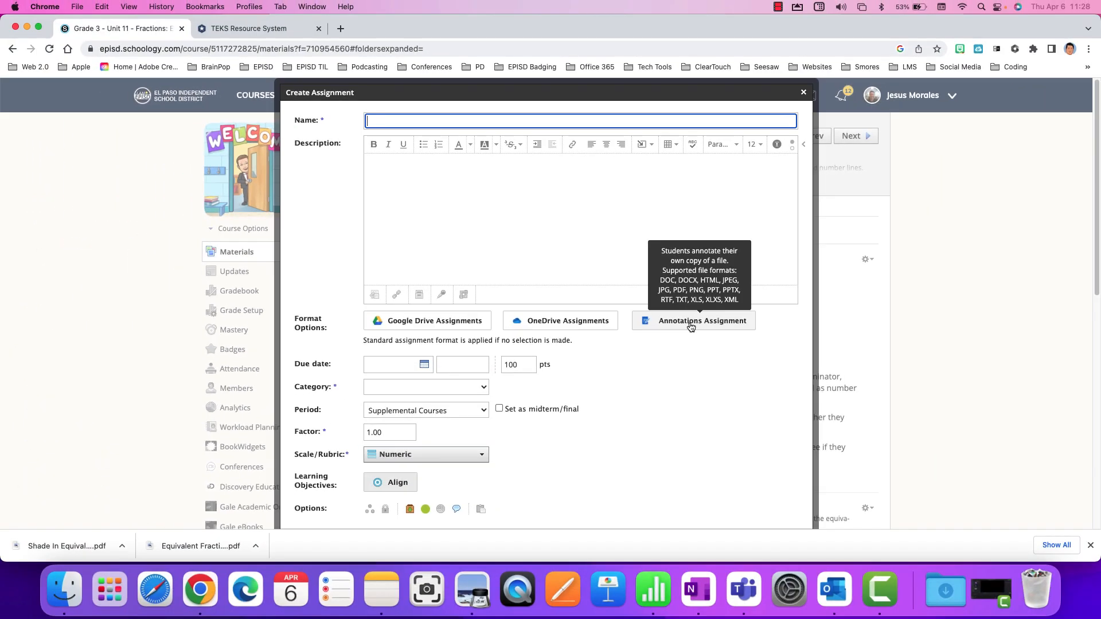
Make it an annotations assignment using the file Shade In Equivalent Fractions without answers.pdf from the Desktop
click(690, 324)
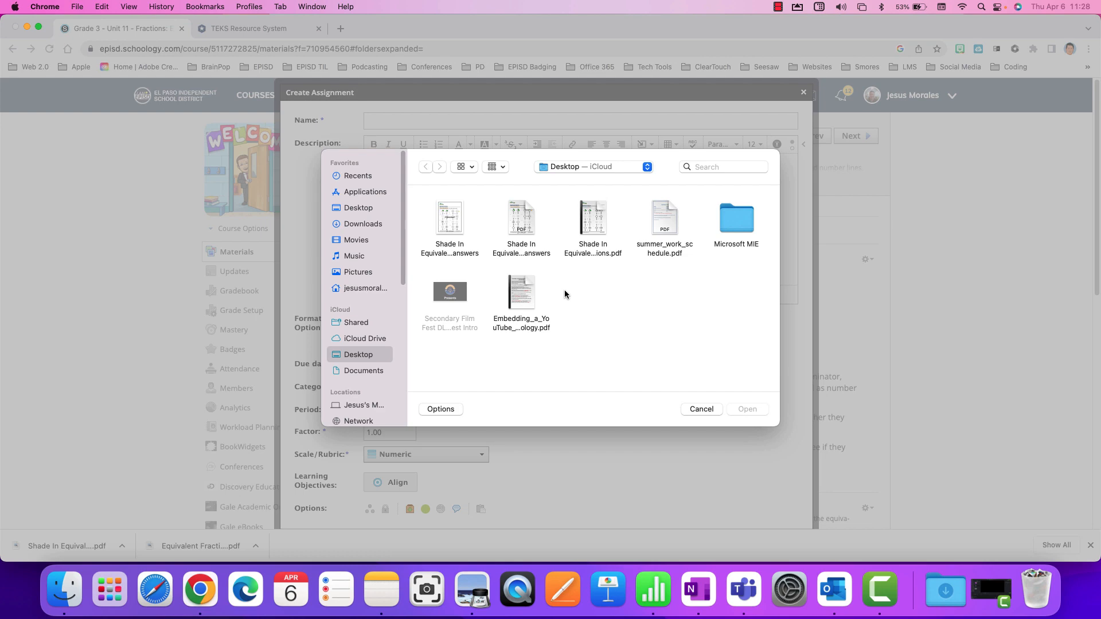
click(522, 223)
double_click(522, 223)
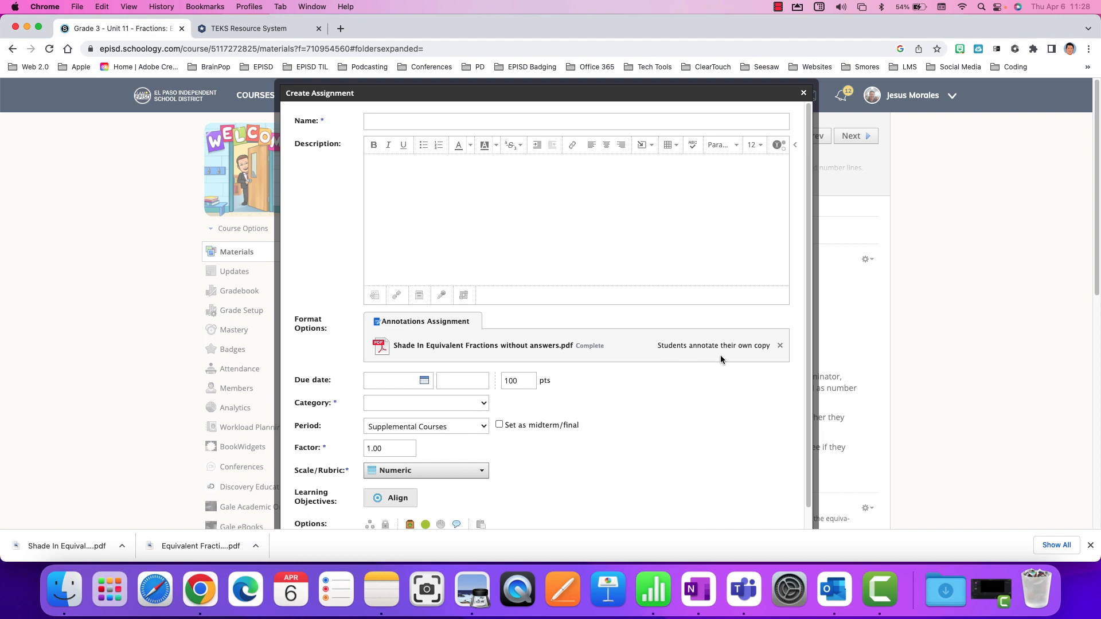
Set the assignment's due date to 4/10/23 and its category to Math Practice
click(423, 383)
click(405, 463)
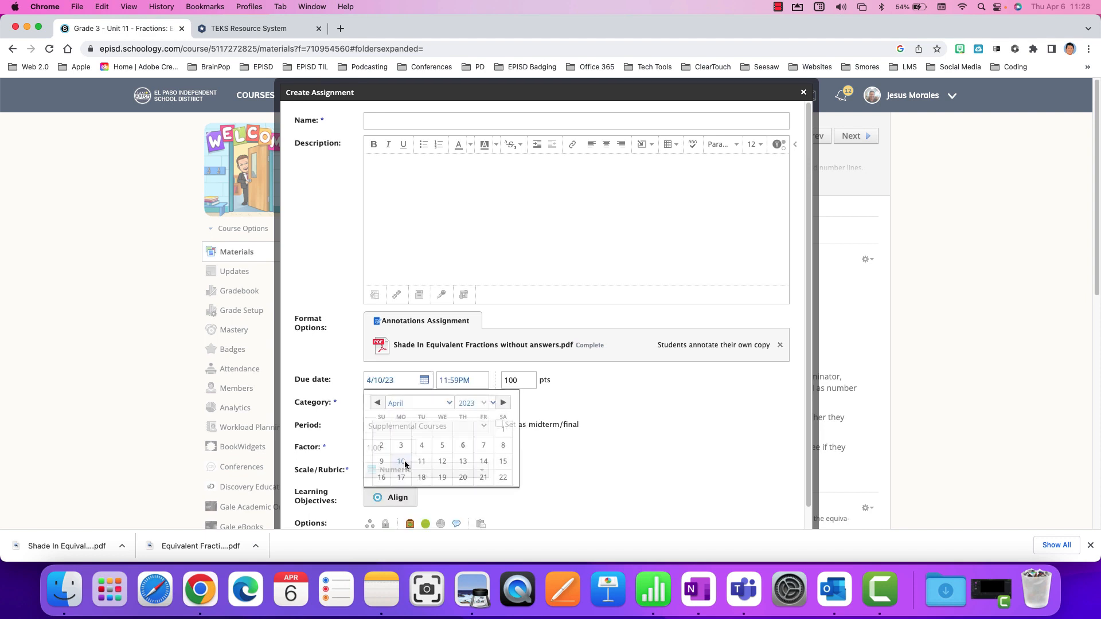
scroll(493, 406, down, 1)
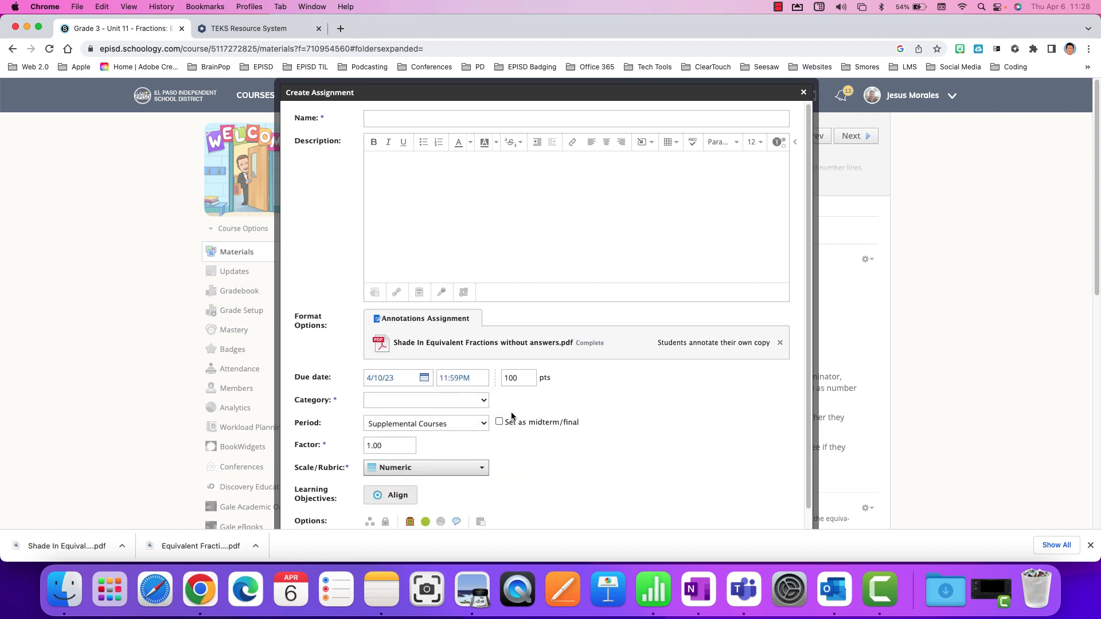
click(481, 395)
click(434, 421)
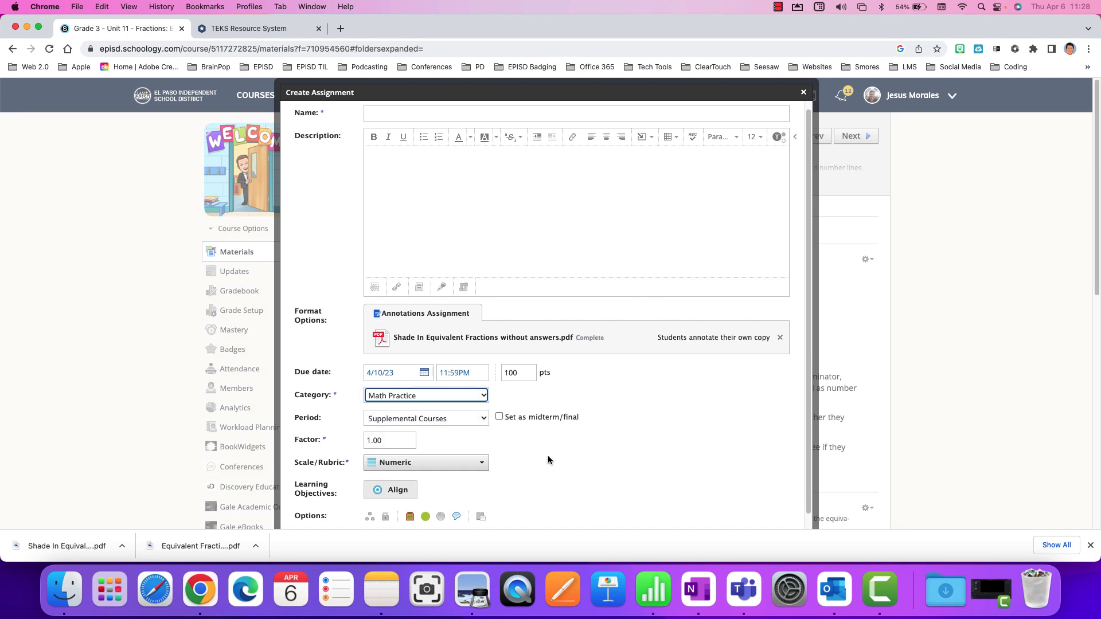
Enable the grayed-out assignment option between the green published setting and the comments setting
scroll(548, 455, down, 3)
scroll(548, 455, down, 2)
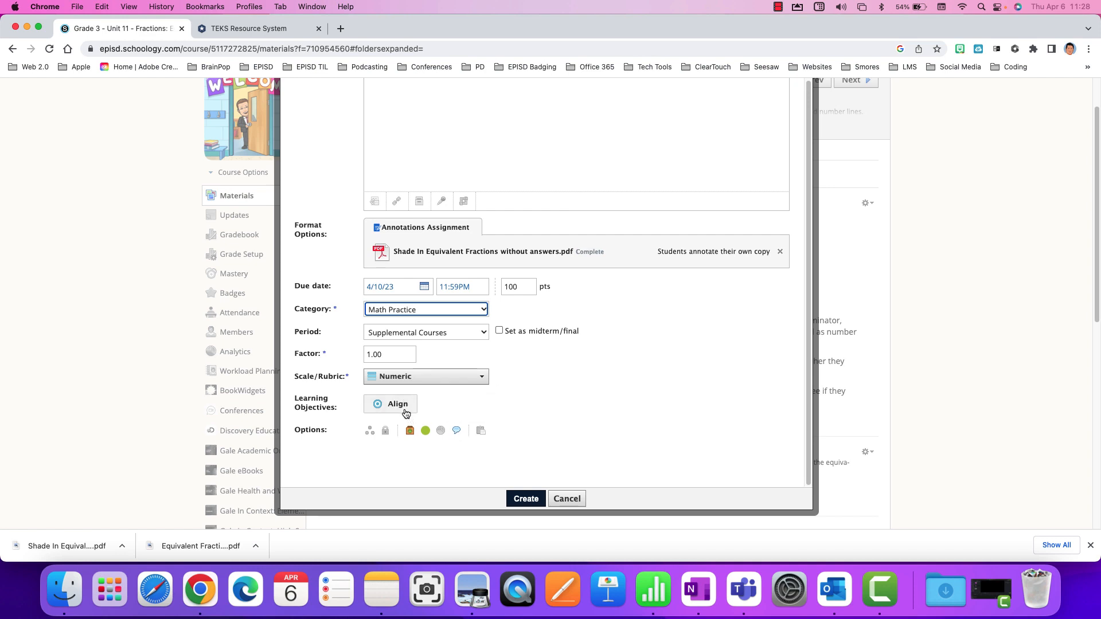
click(441, 433)
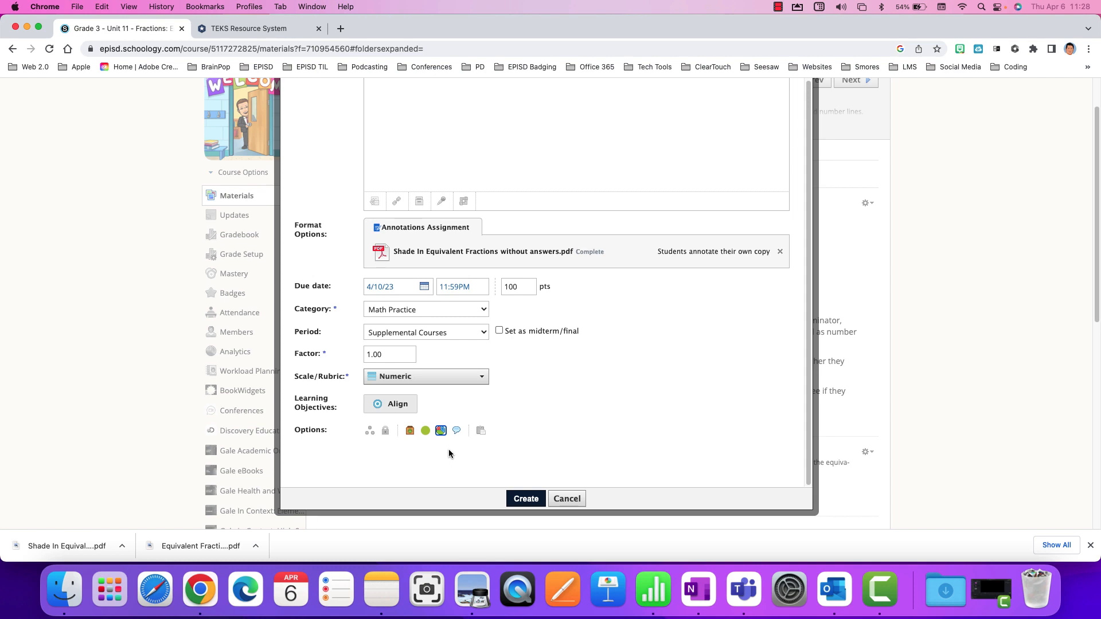
Create the assignment, and open the existing assignment Monday - Write the Equivalent Fractions to review its video and annotations file
click(526, 497)
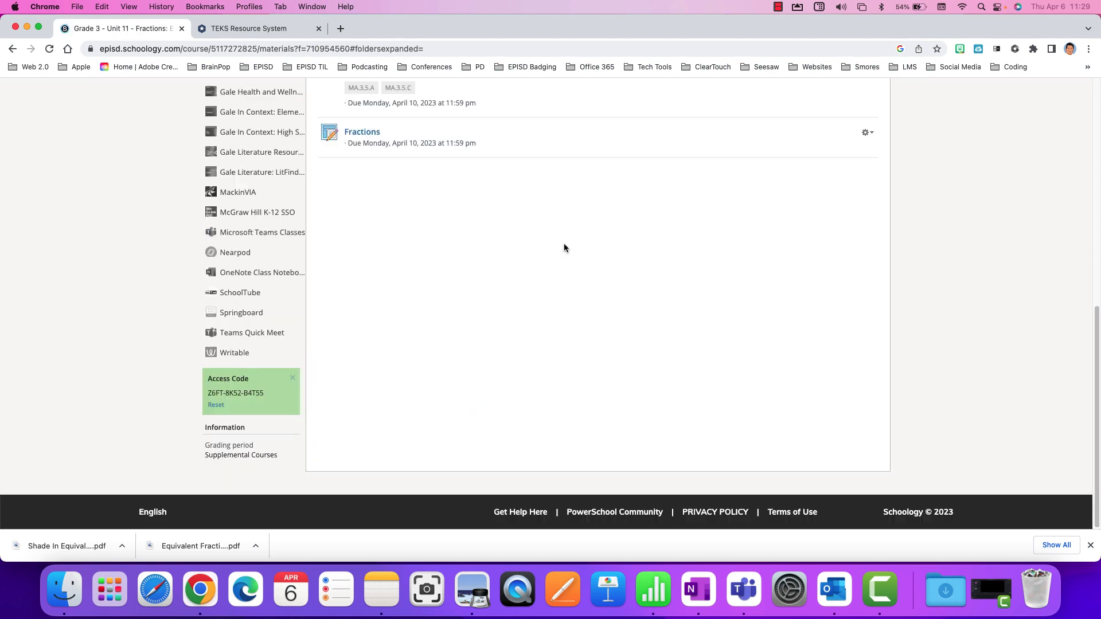
scroll(564, 248, up, 3)
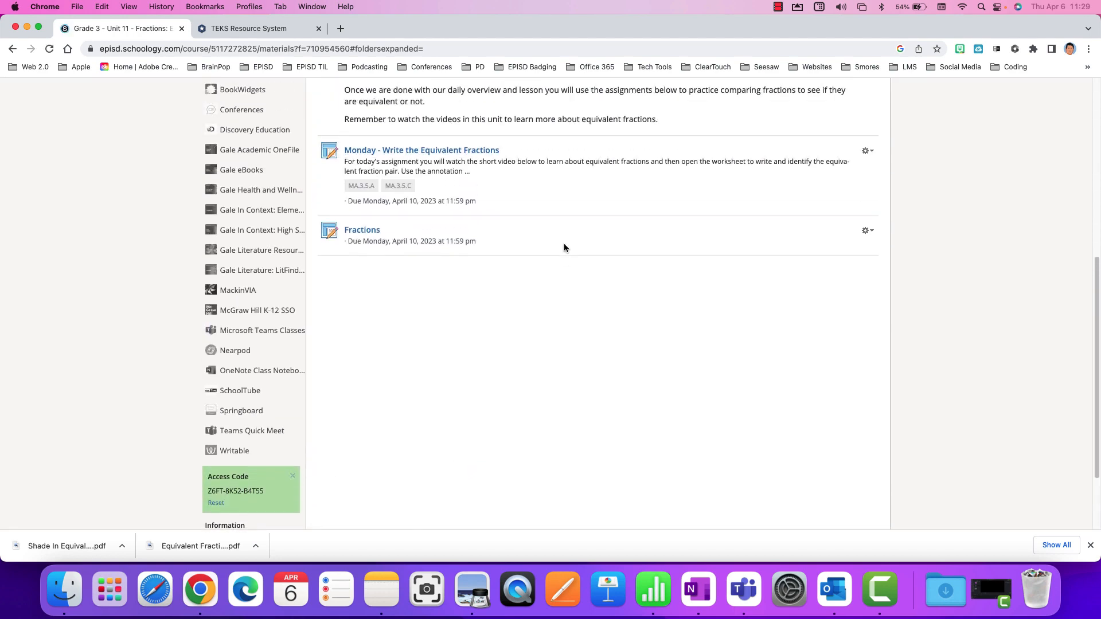
click(390, 152)
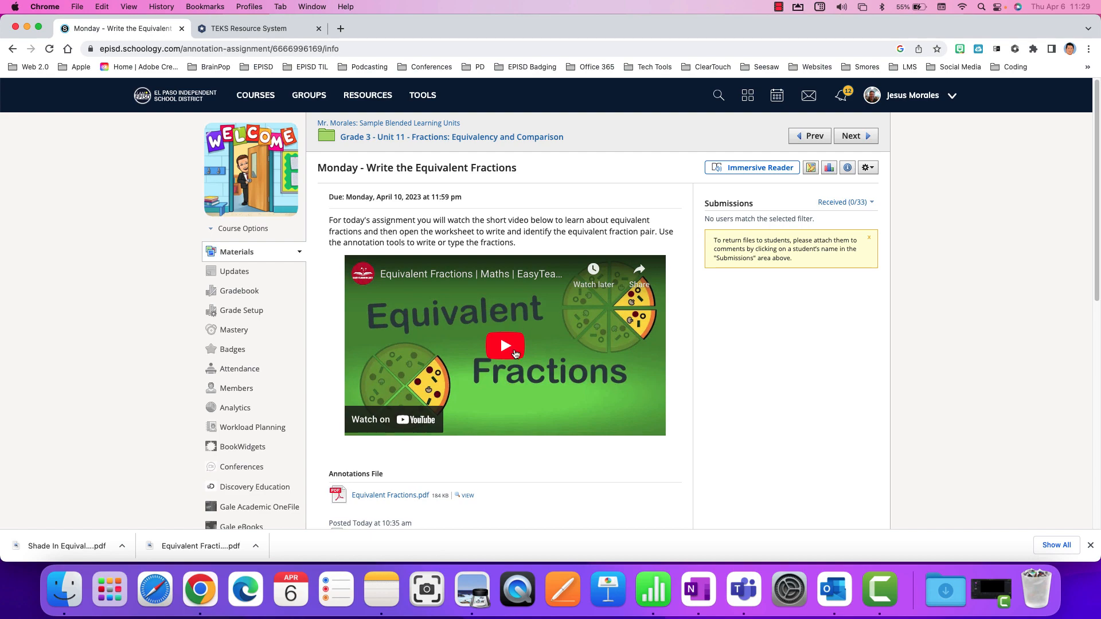
scroll(504, 481, down, 4)
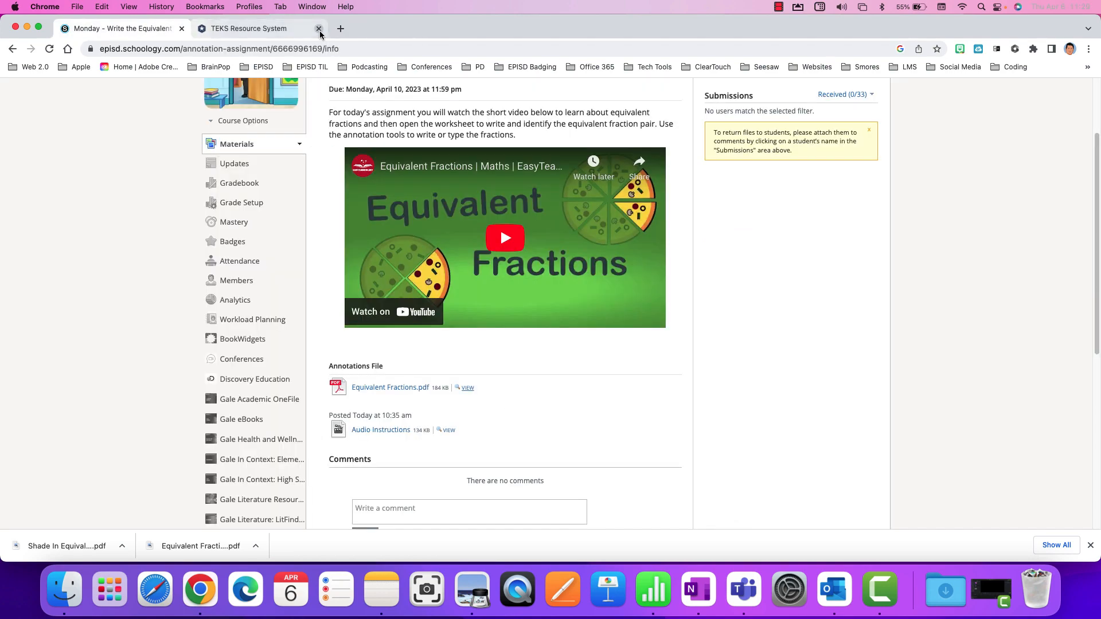
Clear the desktop by closing the TEKS Resource System page, minimizing Chrome and closing the worksheet in Preview
click(319, 29)
click(27, 27)
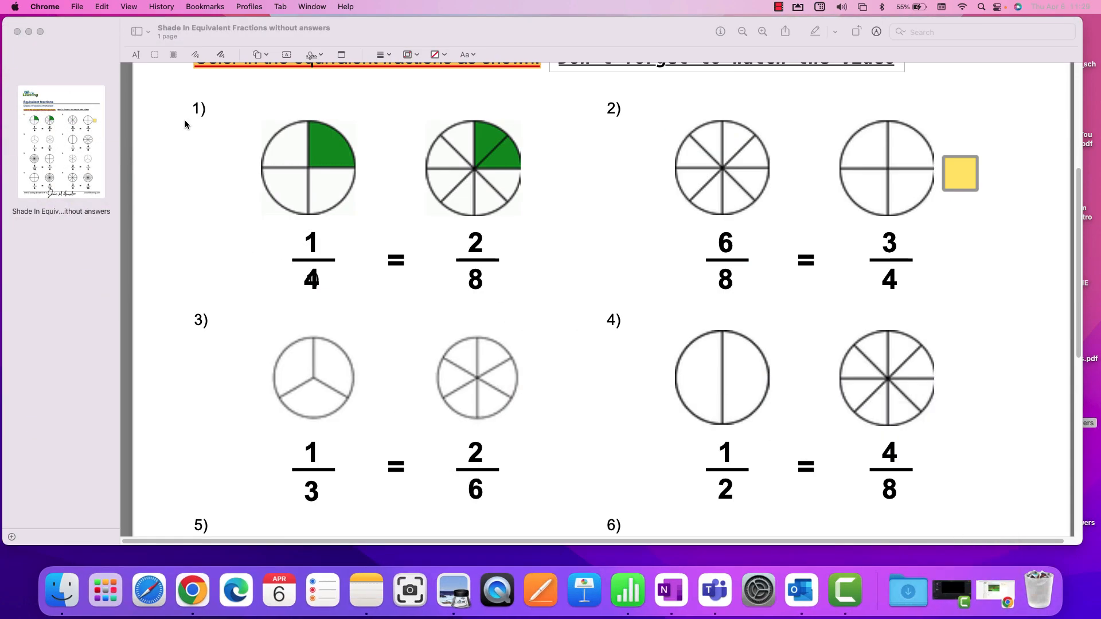
click(87, 51)
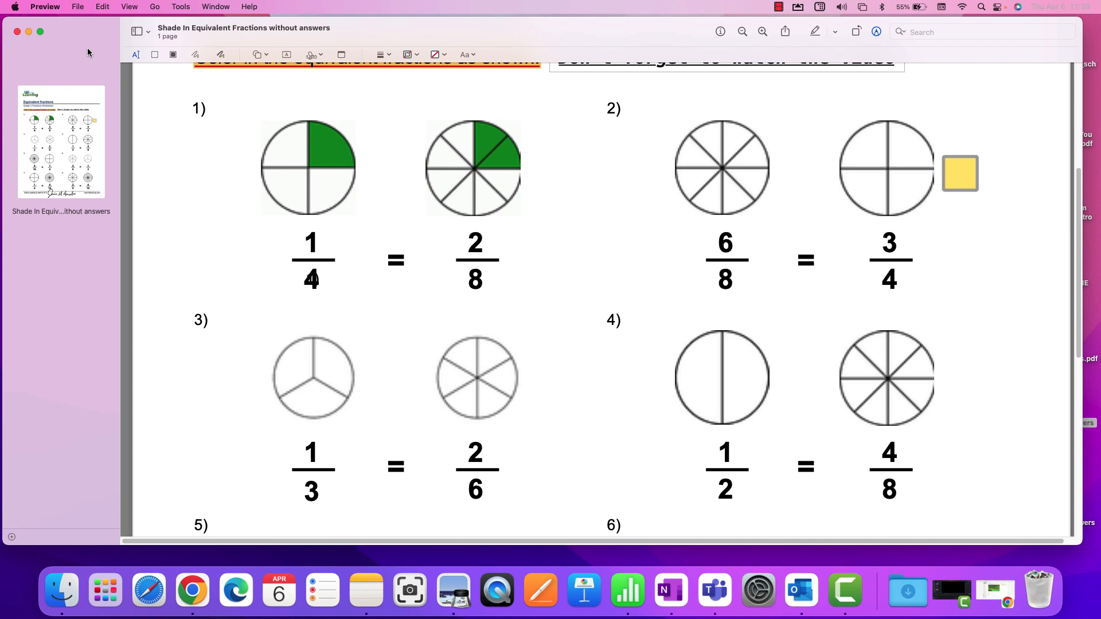
click(18, 31)
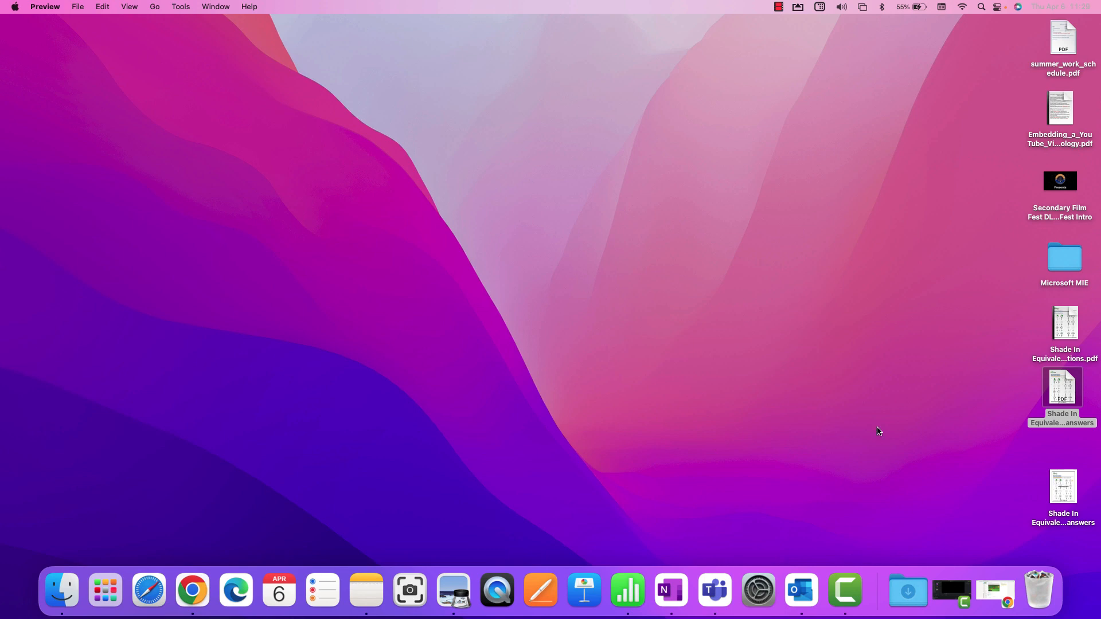
Examine which apps can open the desktop PDF Shade In Equivalent Fractions without answers, and leave it unopened
right_click(1047, 384)
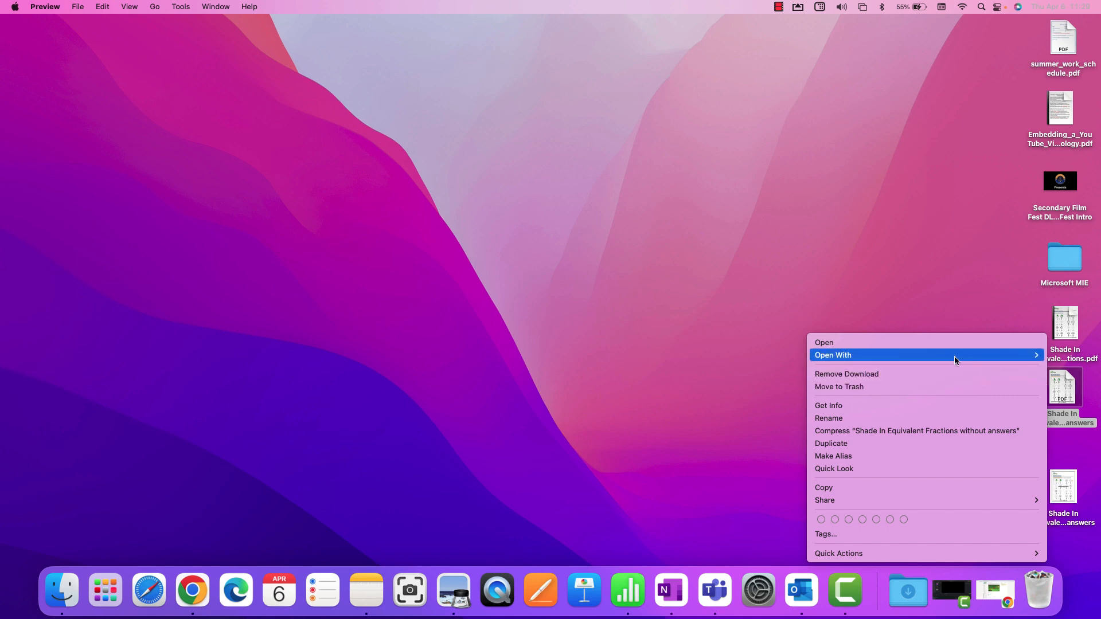
mouse_move(947, 356)
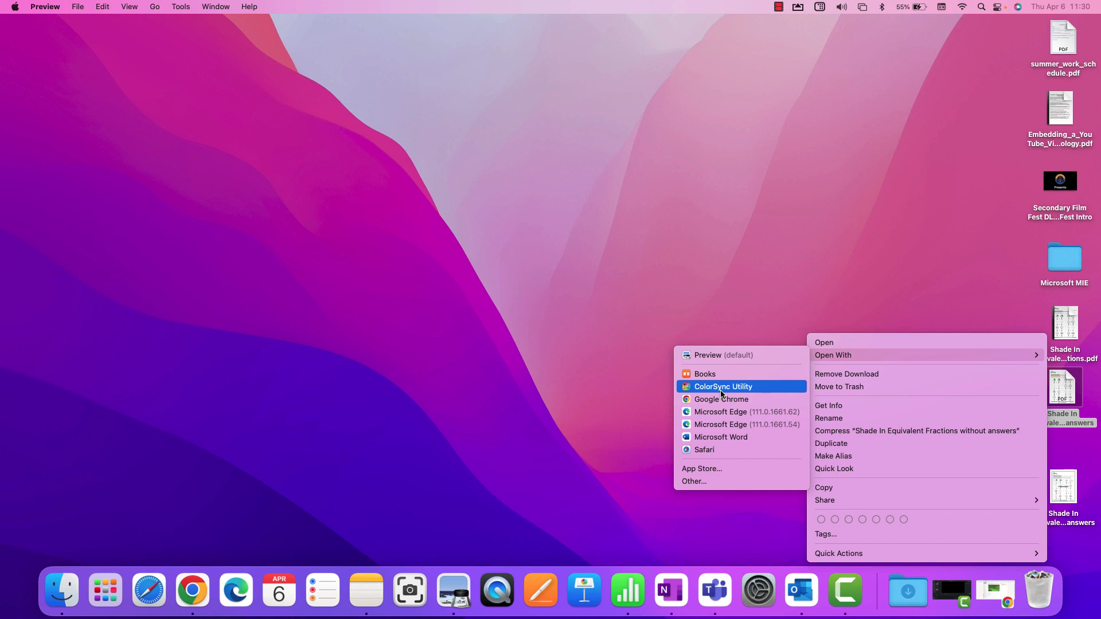
click(650, 249)
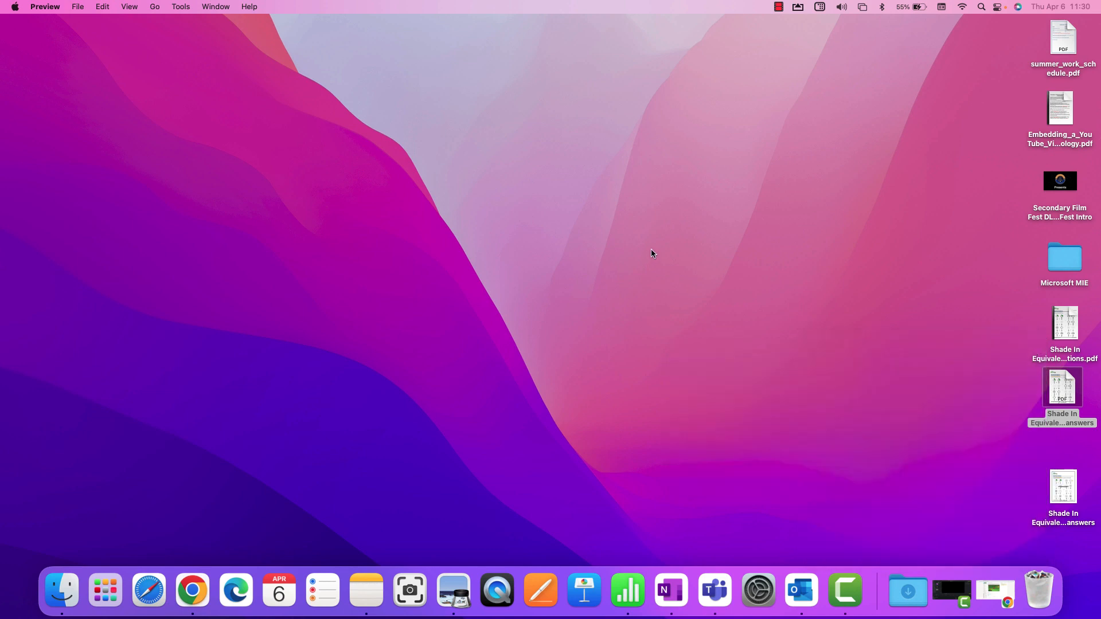